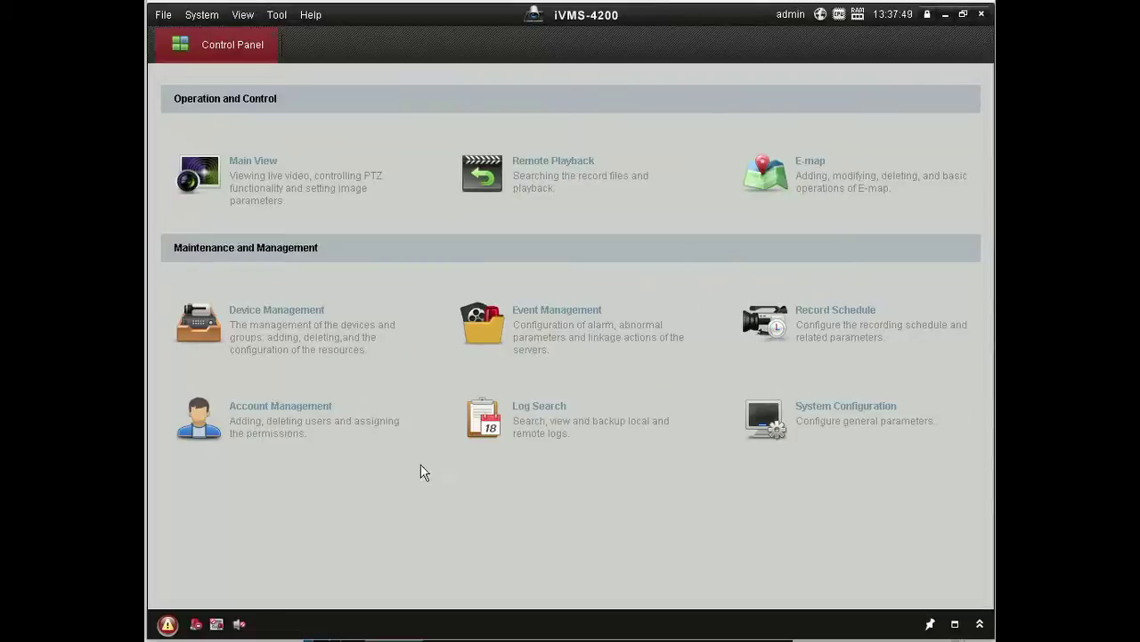
Stream IP Camera1_Tset live in the top-left Main View pane, then close Main View.
click(312, 202)
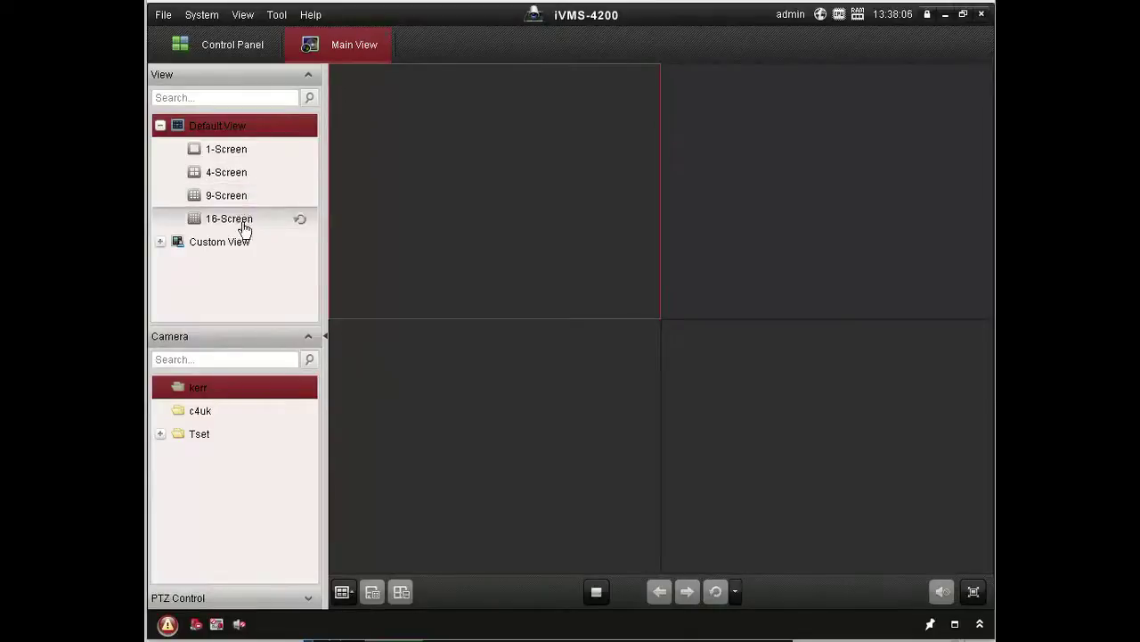
double_click(167, 443)
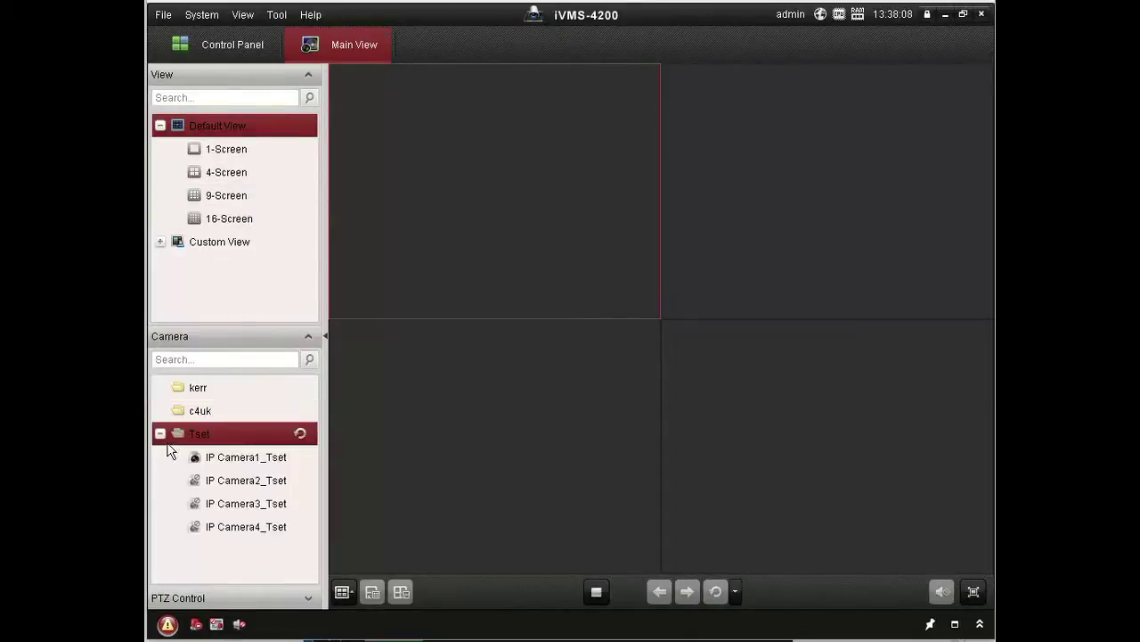
click(222, 467)
drag(225, 470, 257, 443)
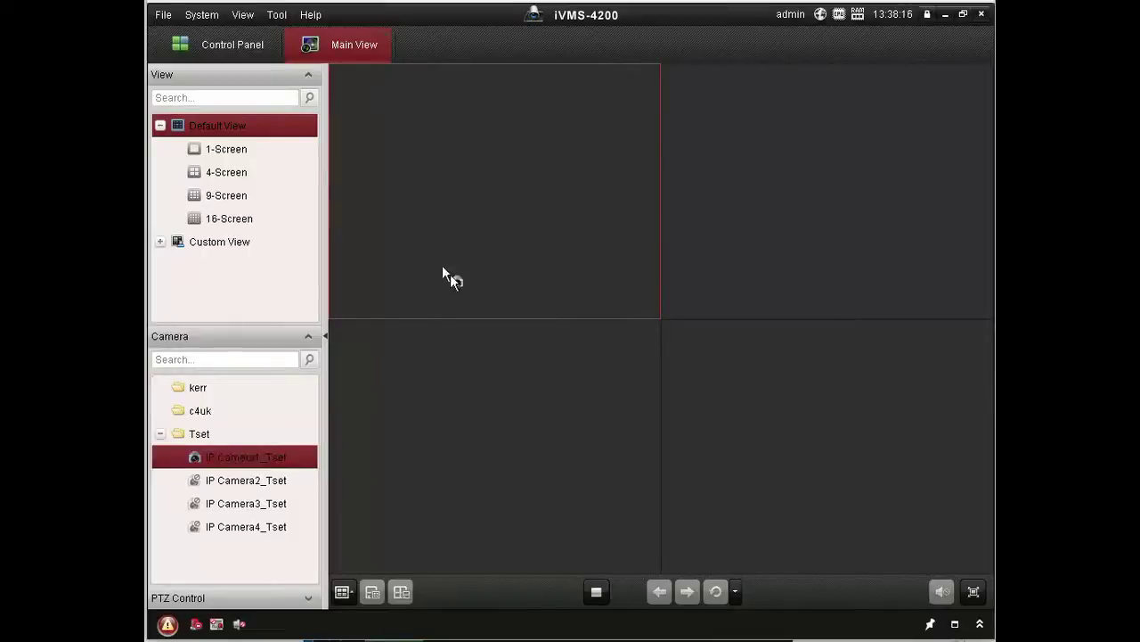
drag(463, 257, 466, 235)
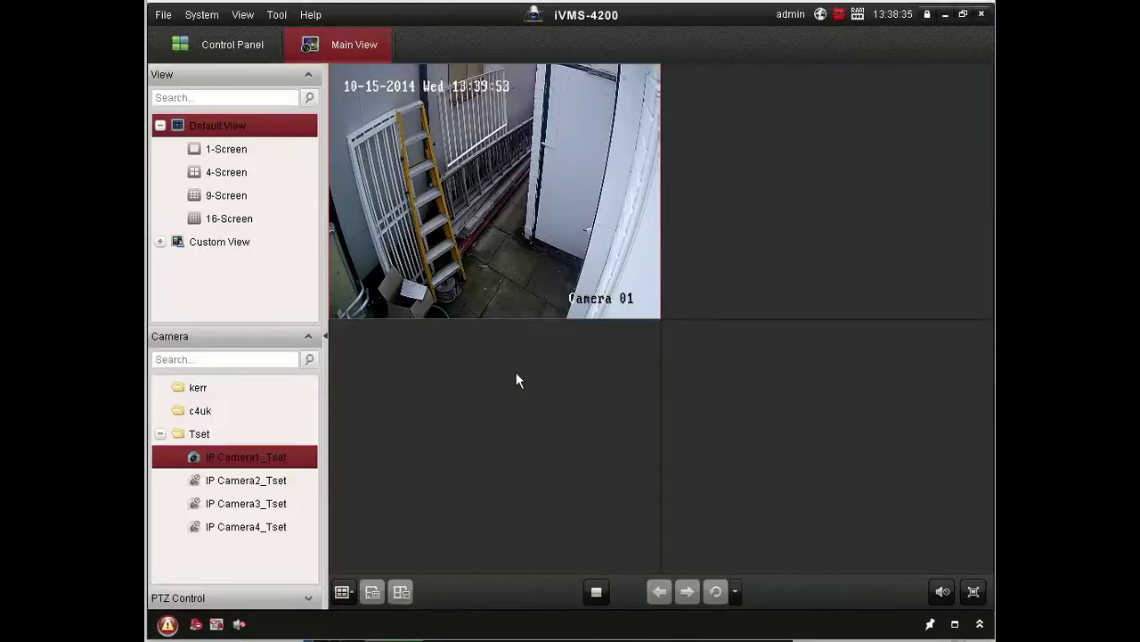
click(388, 35)
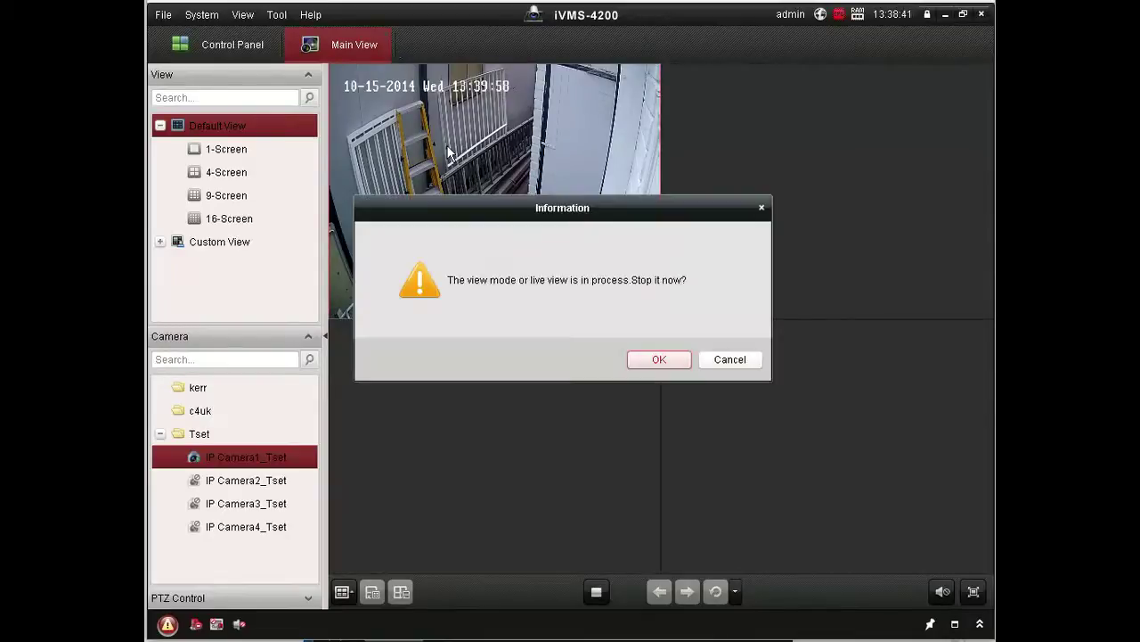
Stop live view, search IP Camera1_Tset's 2014-10-15 recordings, and play the 10:19:56 clip.
click(661, 365)
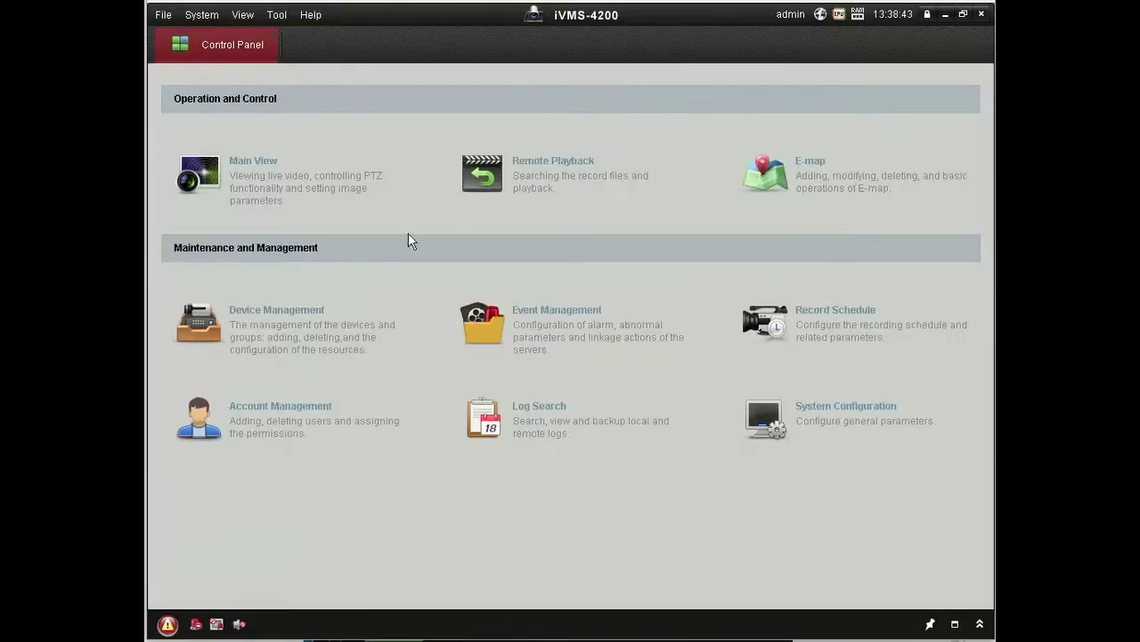
click(552, 189)
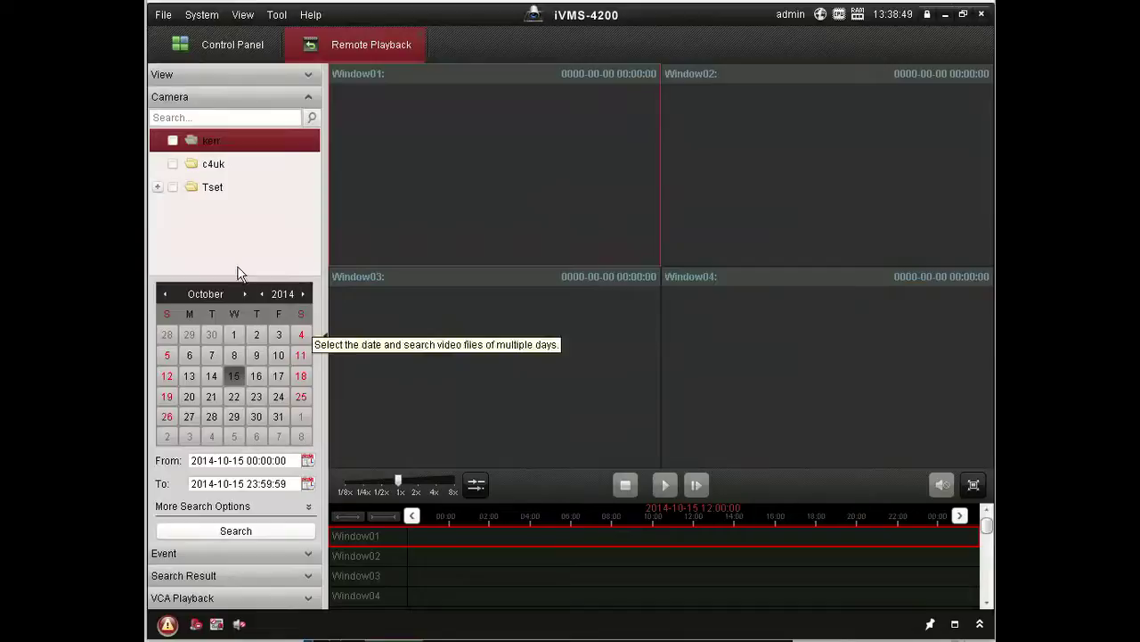
double_click(165, 195)
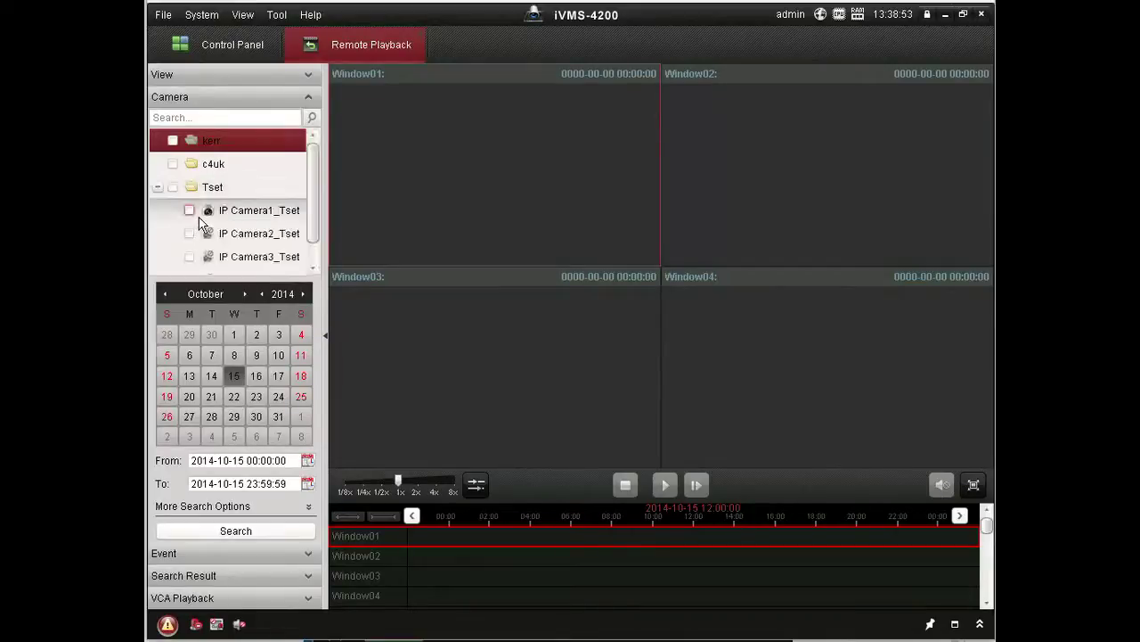
click(199, 216)
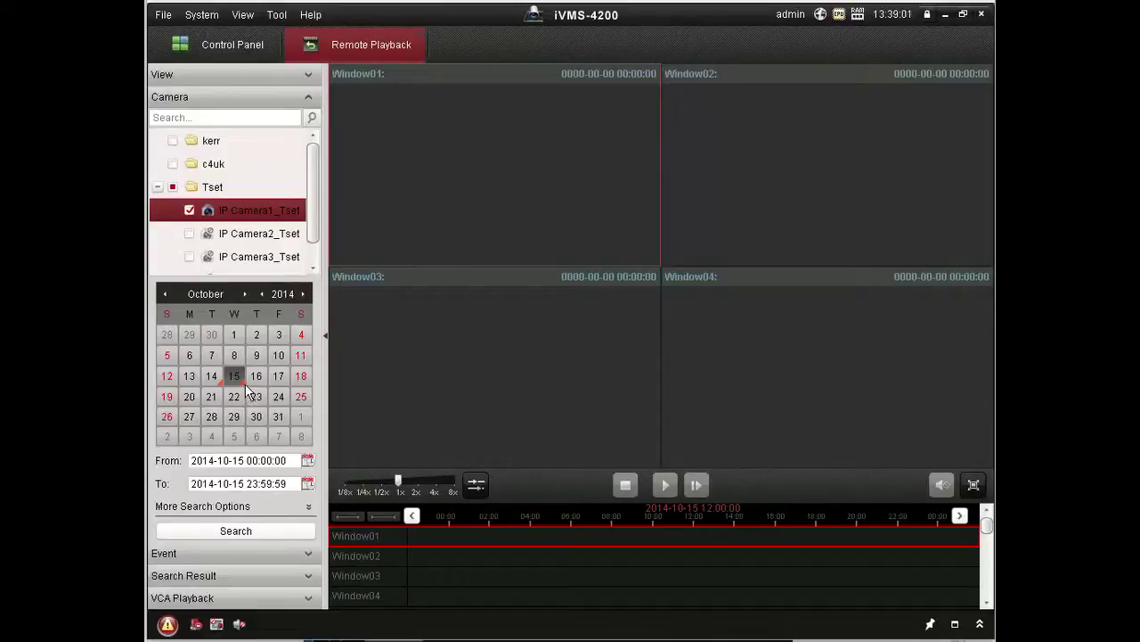
click(248, 543)
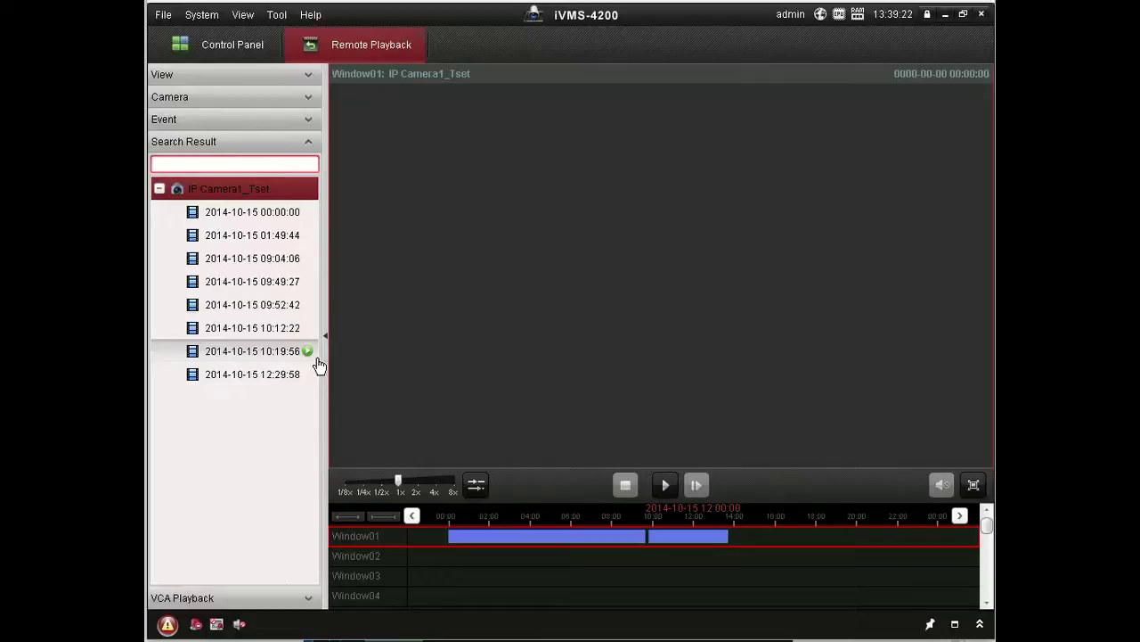
click(317, 359)
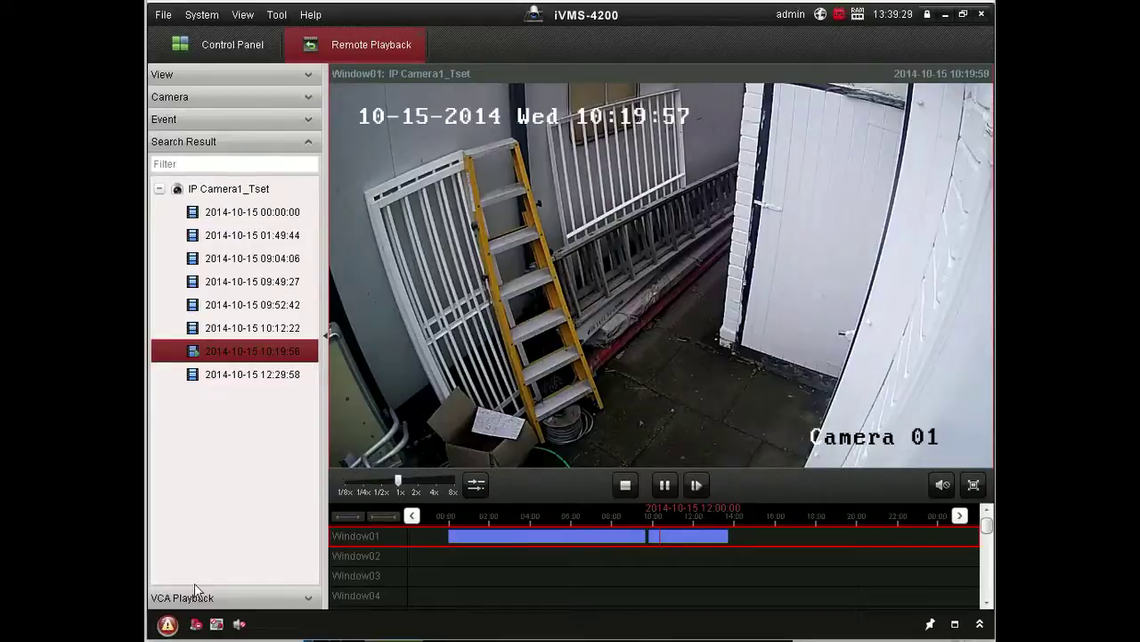
mouse_move(375, 370)
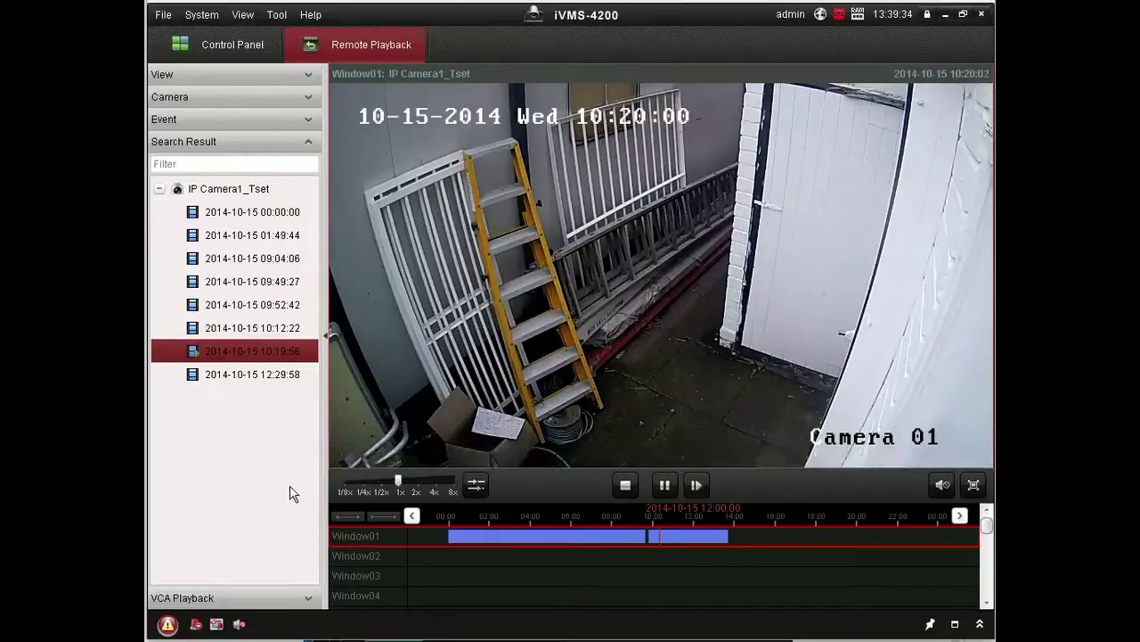
click(691, 545)
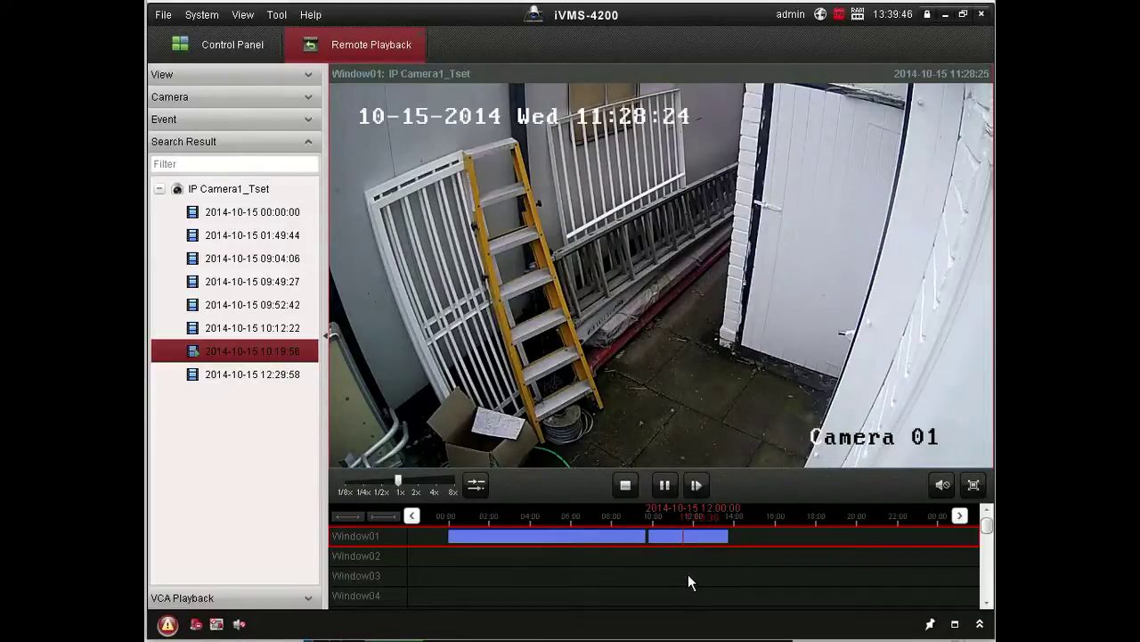
click(634, 490)
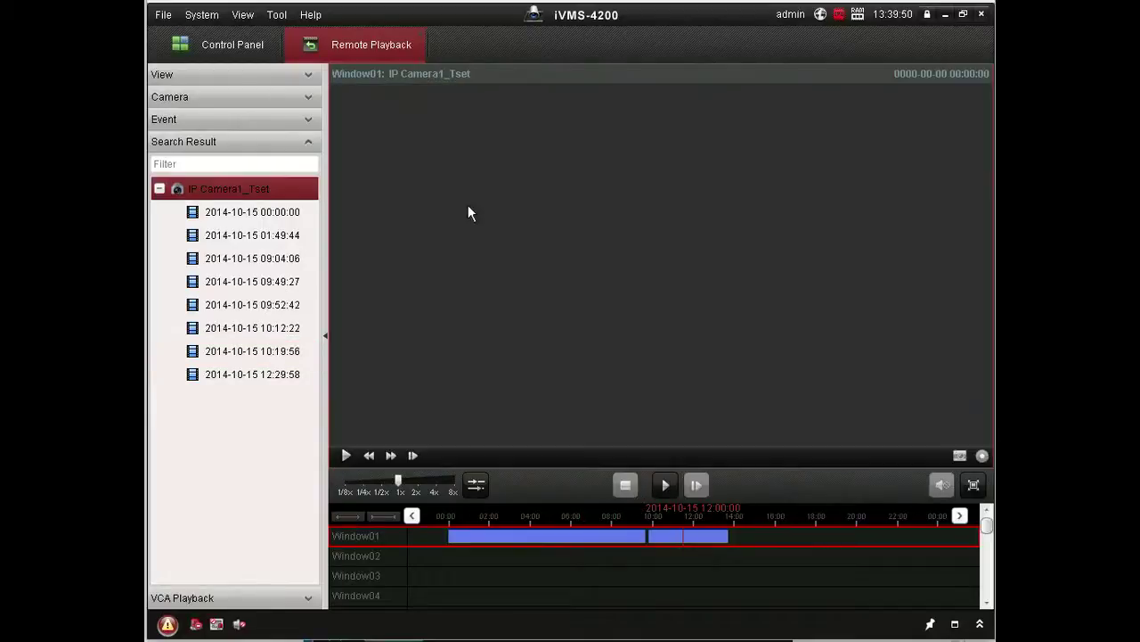
Close the Remote Playback page to return to the Control Panel.
click(422, 36)
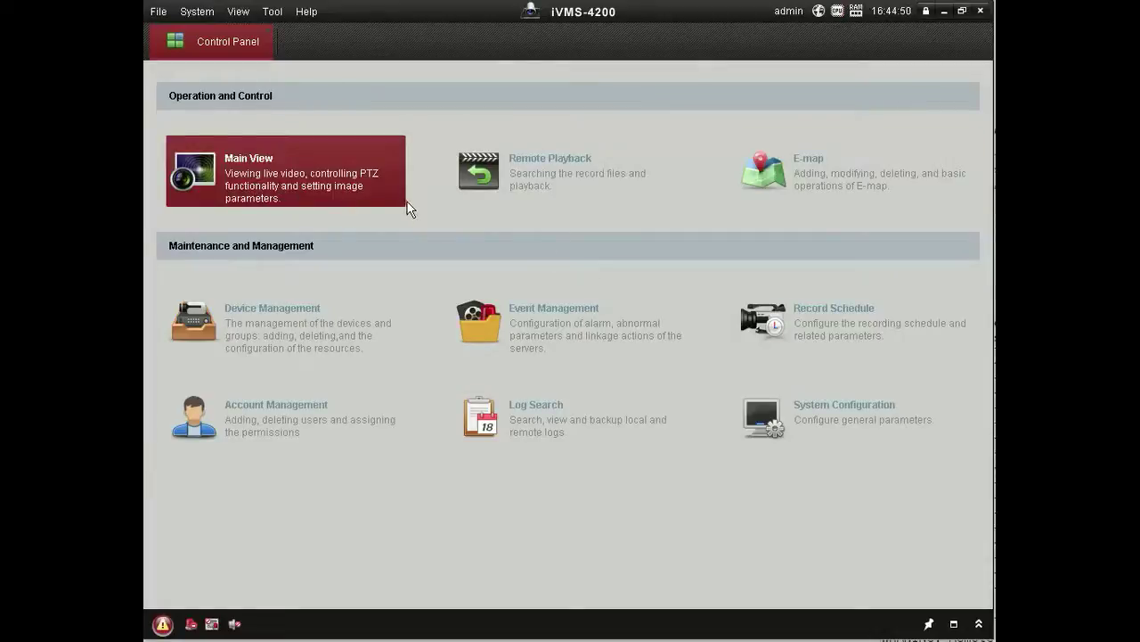
Reopen Remote Playback and search IP Camera1_Tset's recordings for 2014-10-27.
click(581, 180)
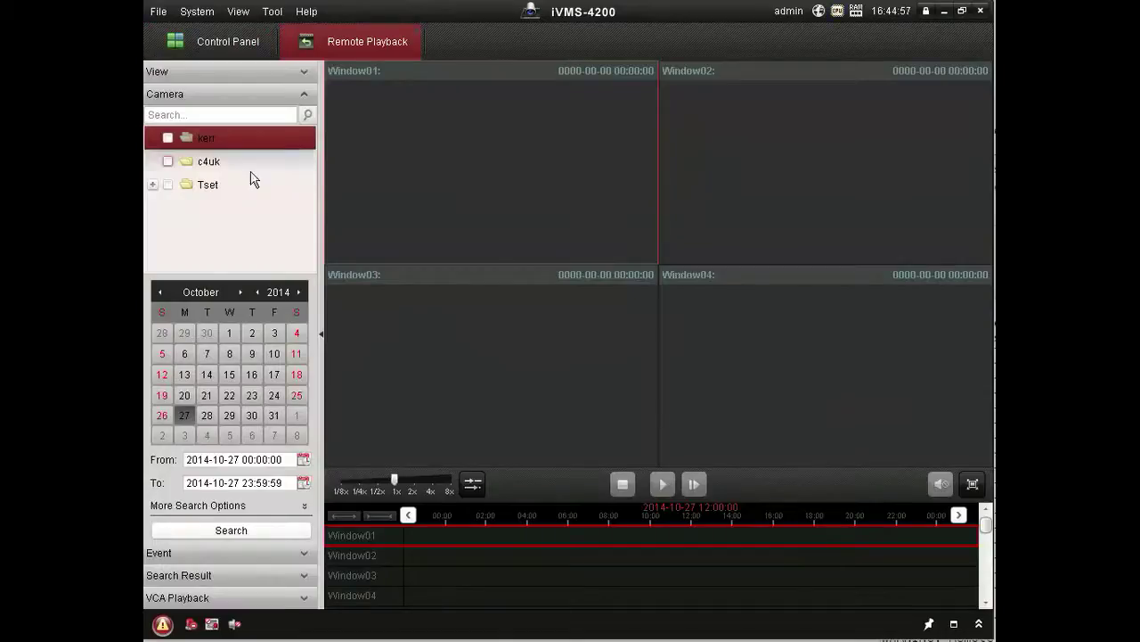
click(153, 185)
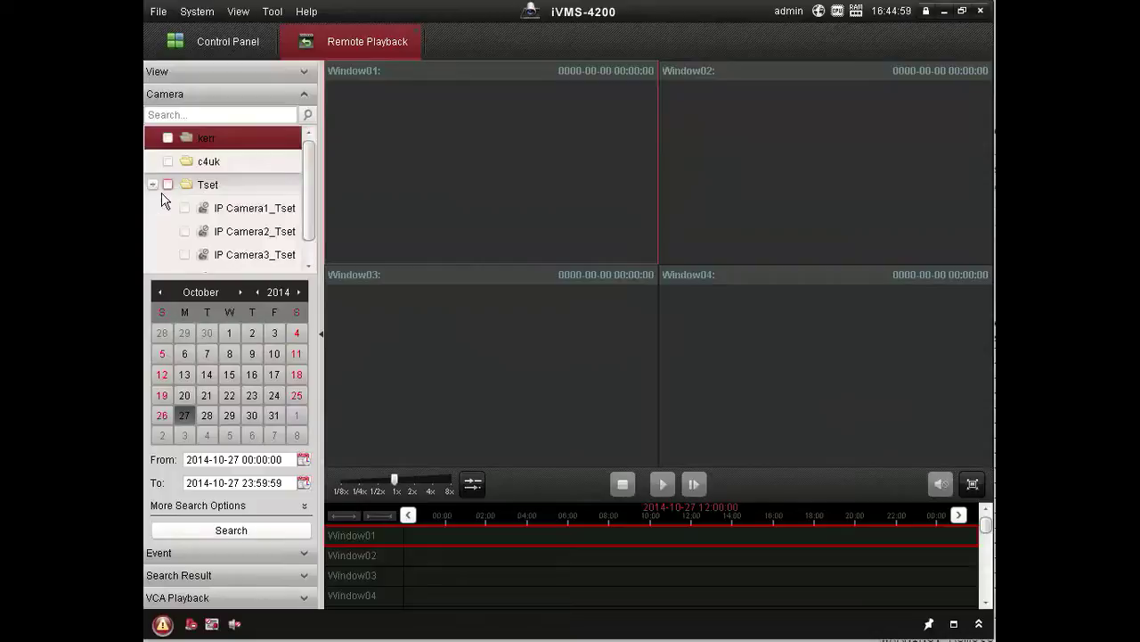
scroll(320, 210, down, 1)
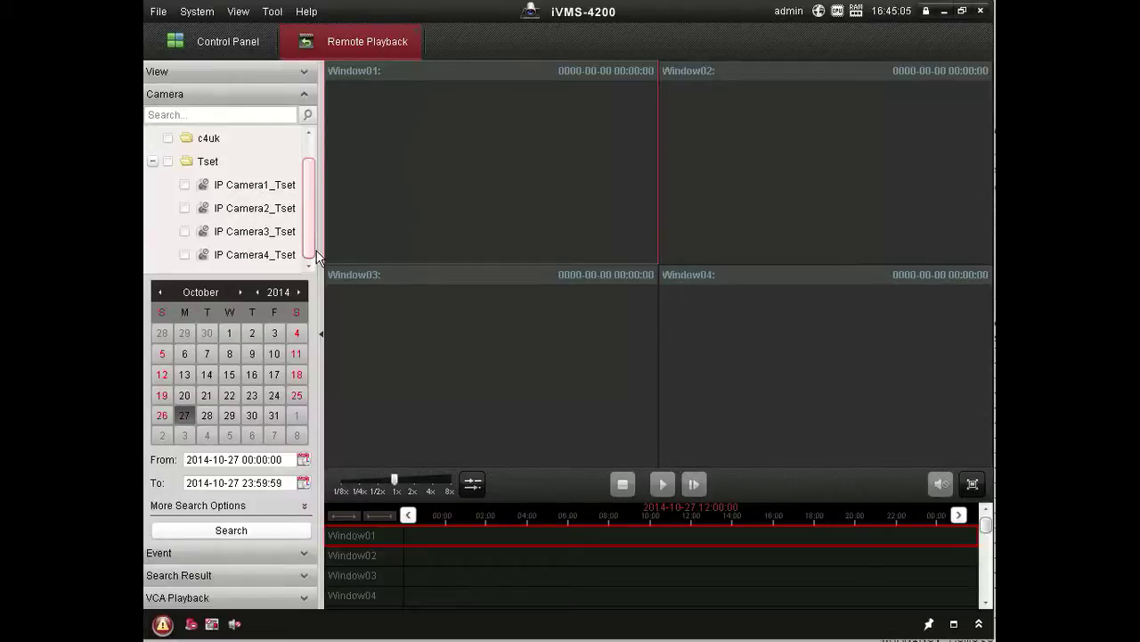
click(184, 184)
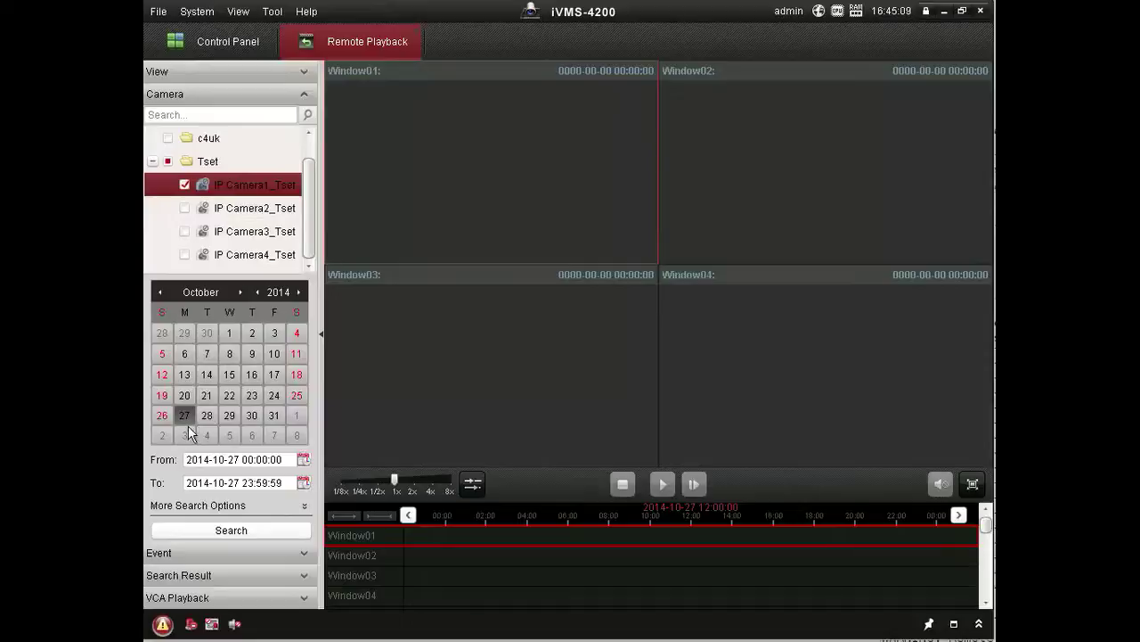
click(234, 534)
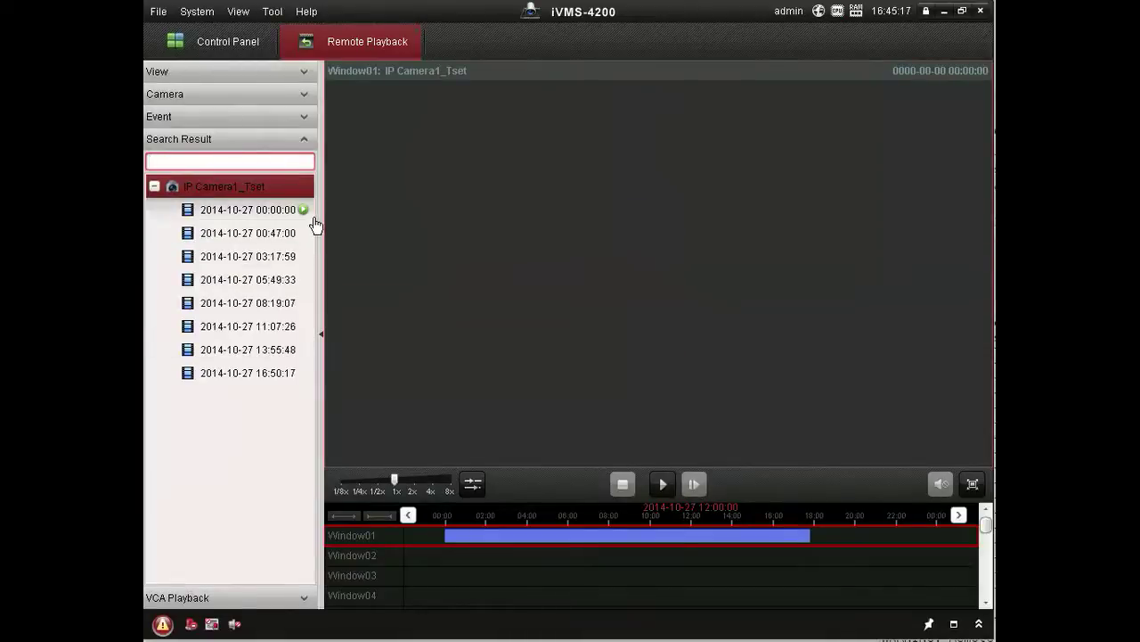
Play the 03:17:59 recording, then the 08:19:07 one, and expand VCA Playback.
click(304, 259)
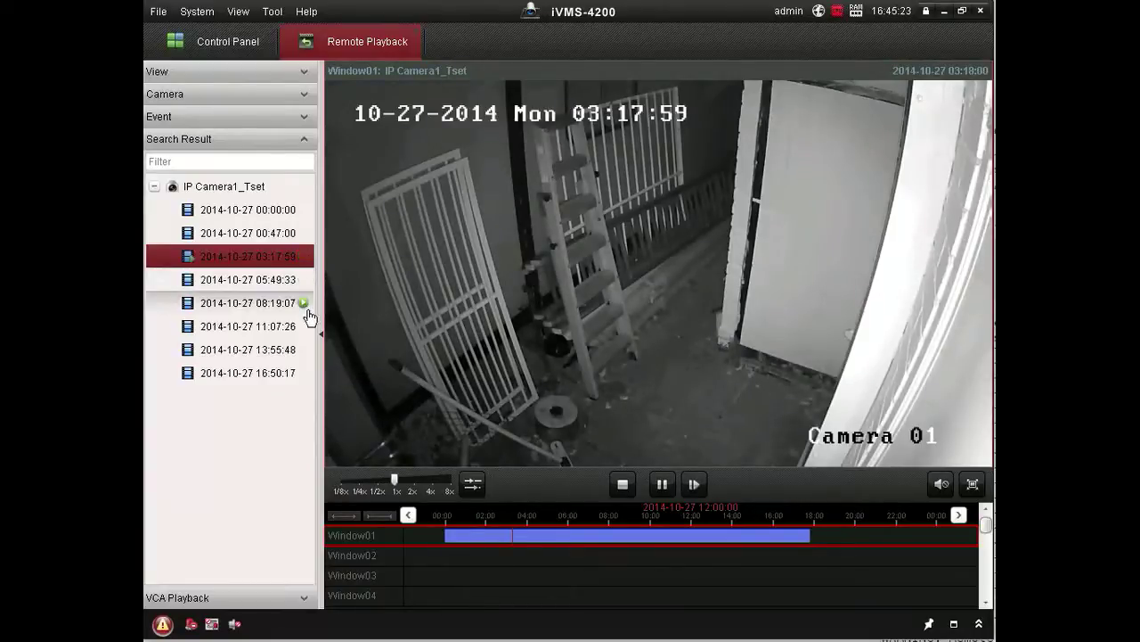
click(305, 305)
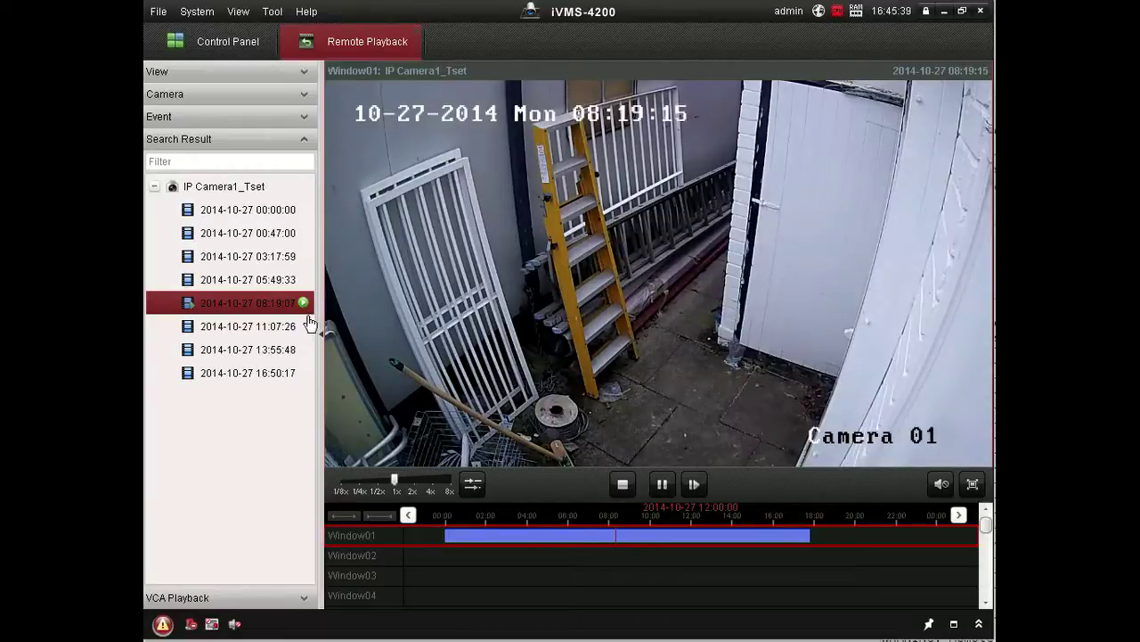
click(304, 595)
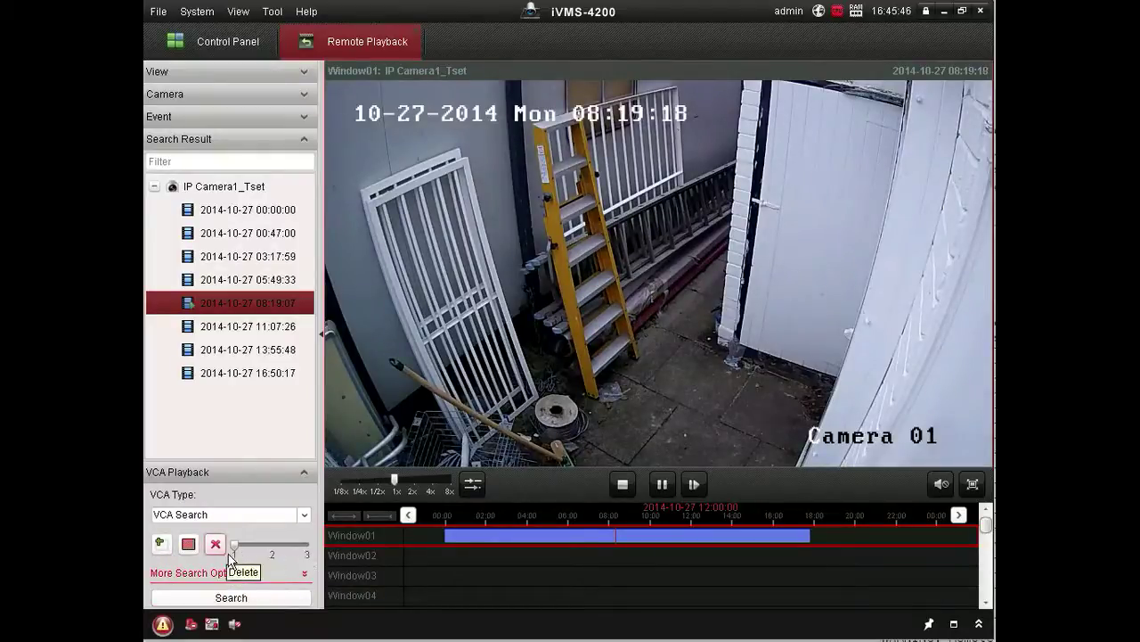
Draw a VCA detection area over the picture's upper-left, set sensitivity to 3, and run the search.
click(171, 554)
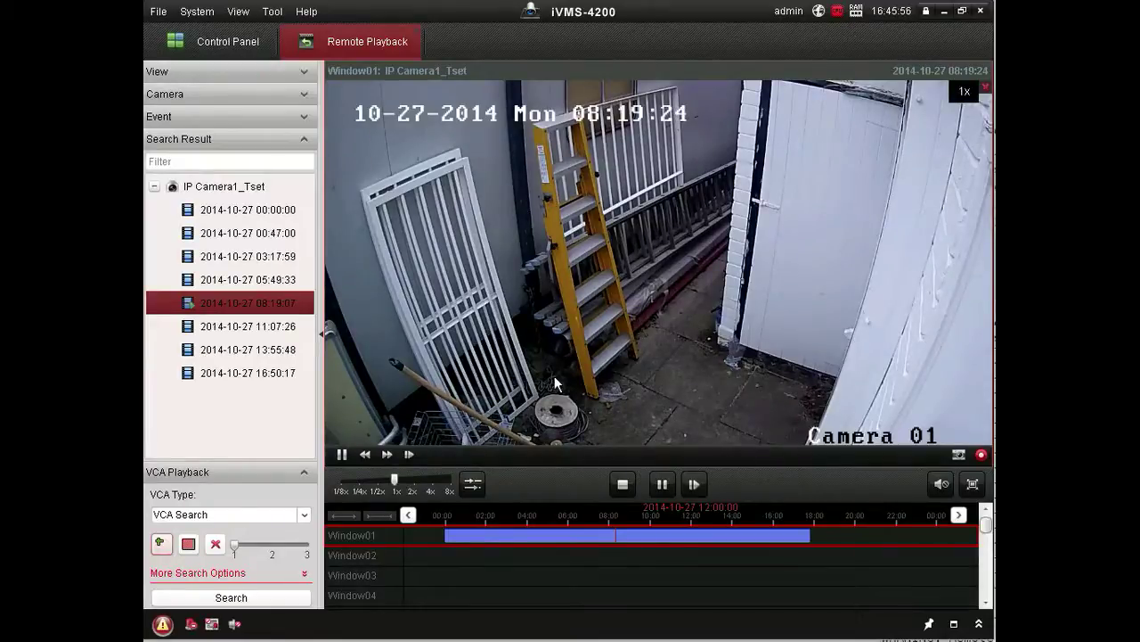
drag(539, 326, 353, 109)
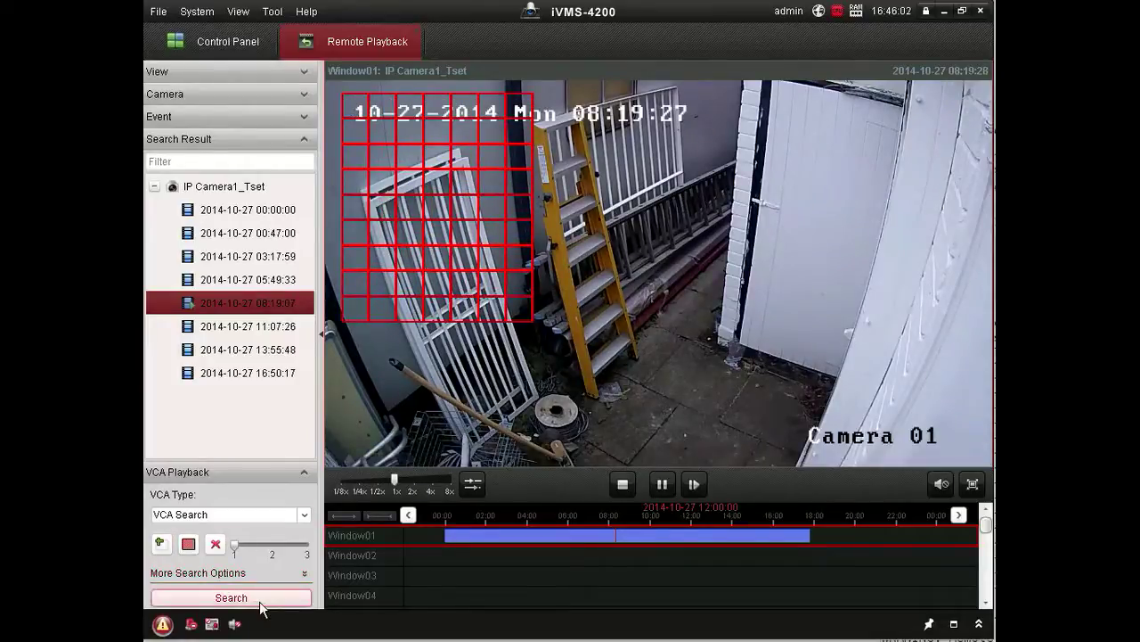
click(310, 548)
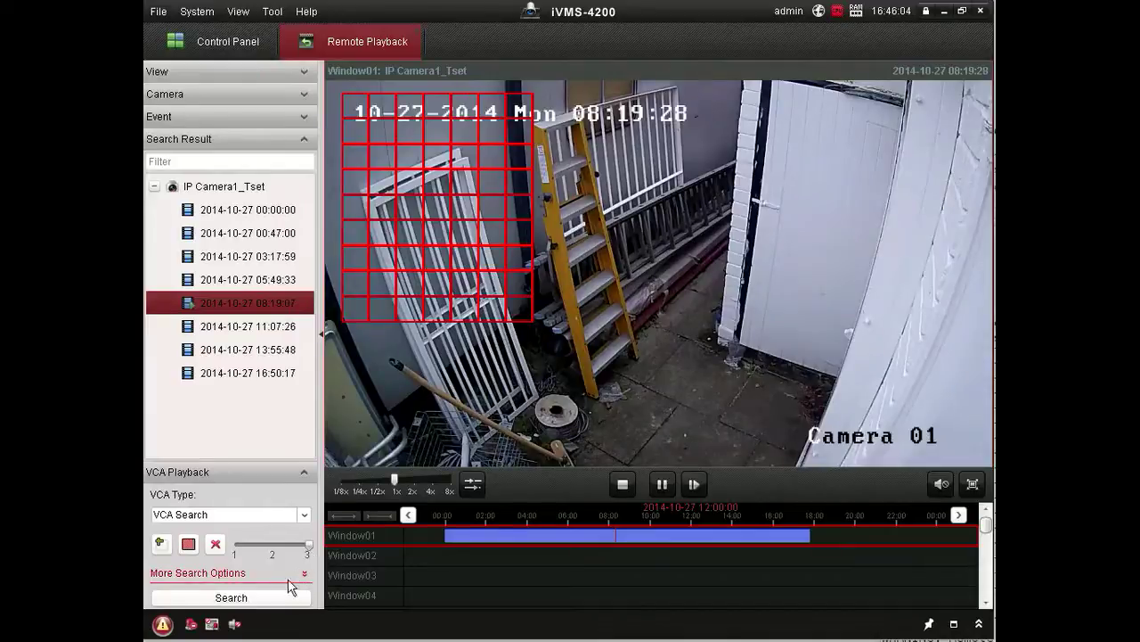
click(266, 604)
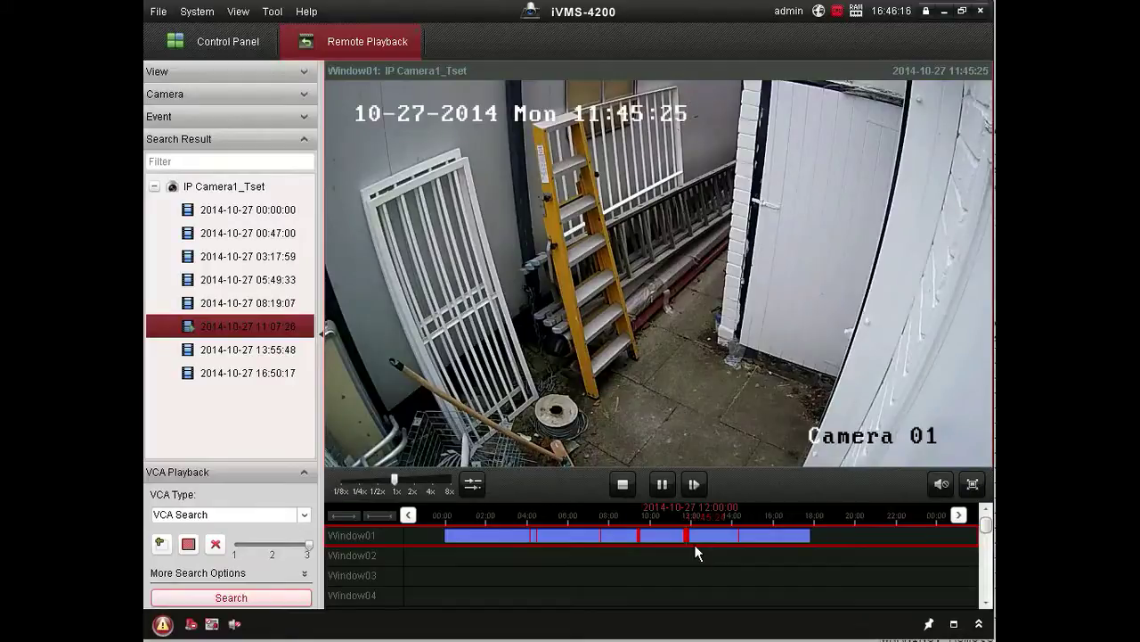
Jump playback to about 09:26, then the 13:55:48 recording, and zoom the timeline in twice.
click(647, 544)
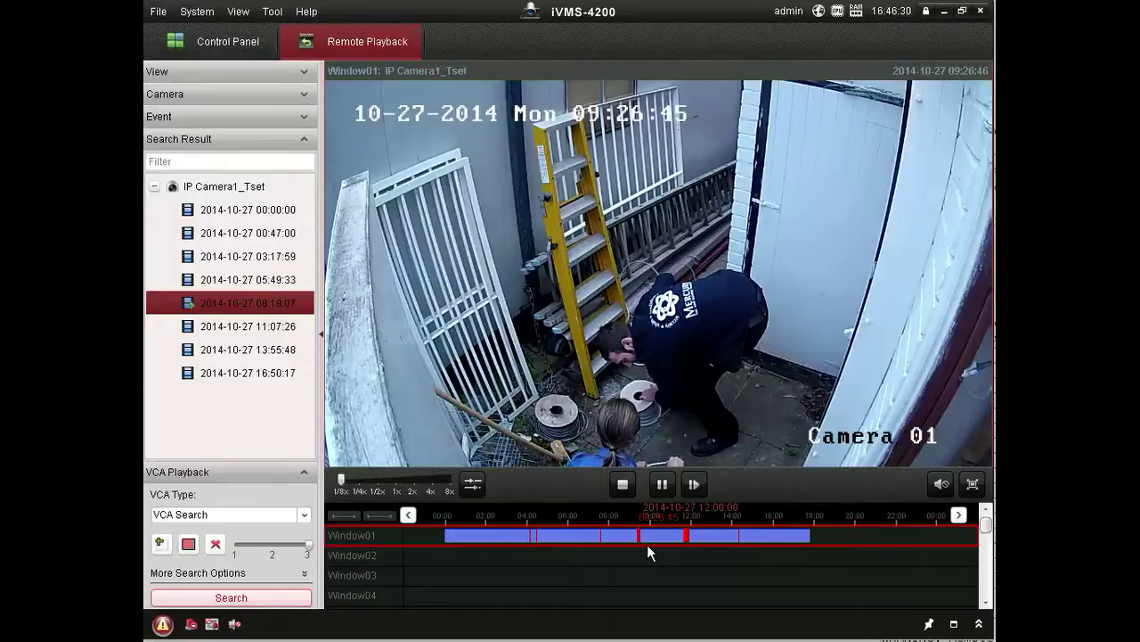
click(746, 545)
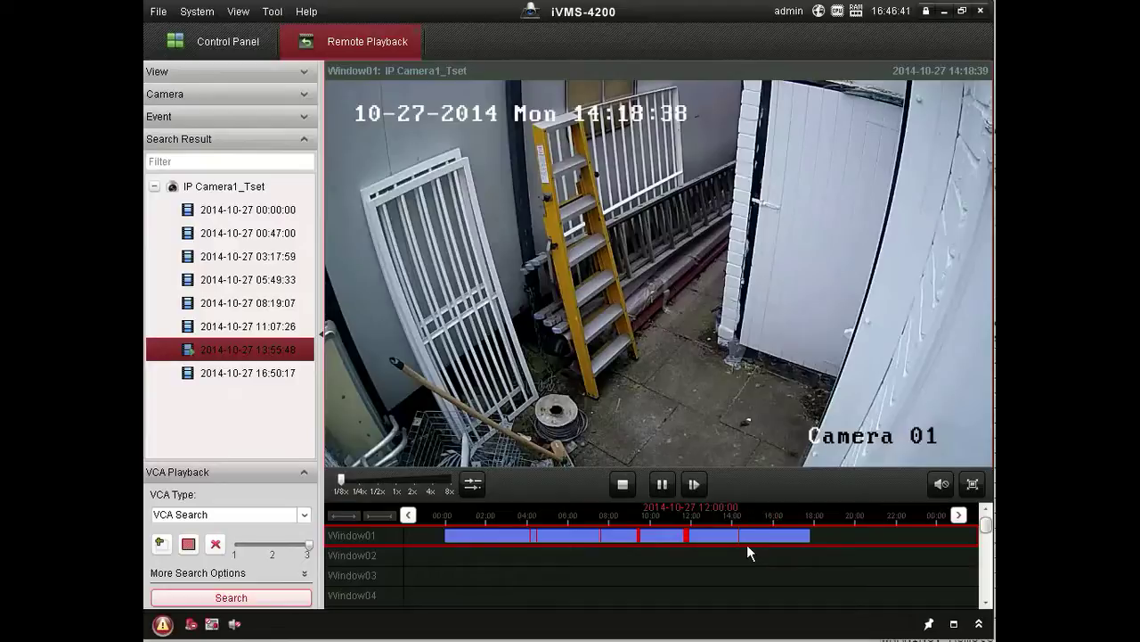
click(351, 523)
click(351, 523)
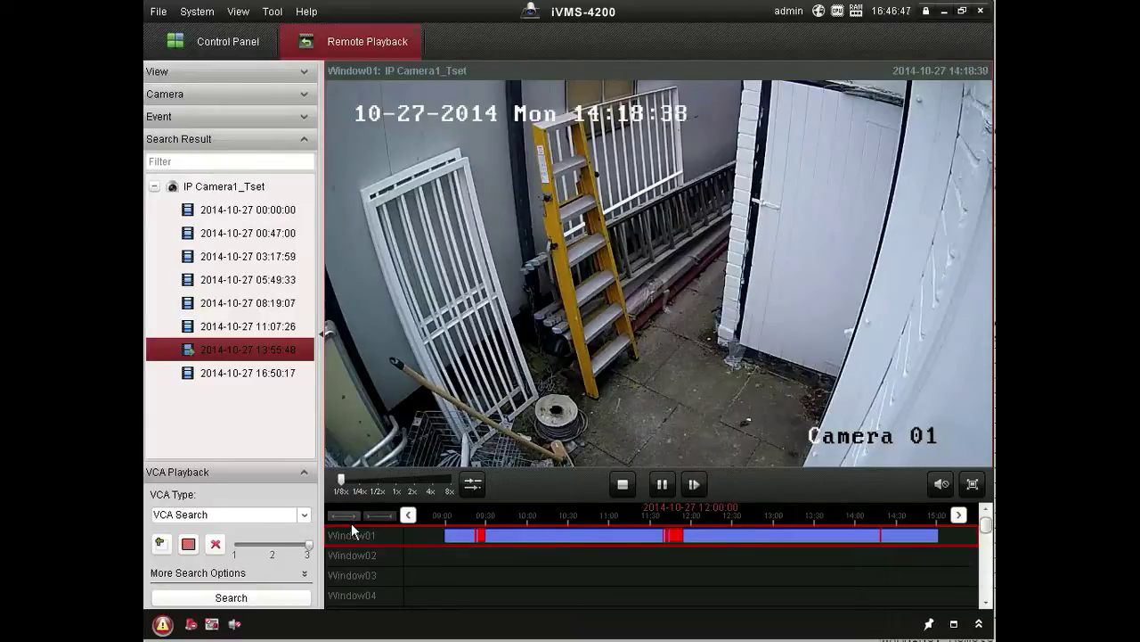
Return to the red motion mark near 09:25, stop playback, and close Remote Playback.
click(488, 546)
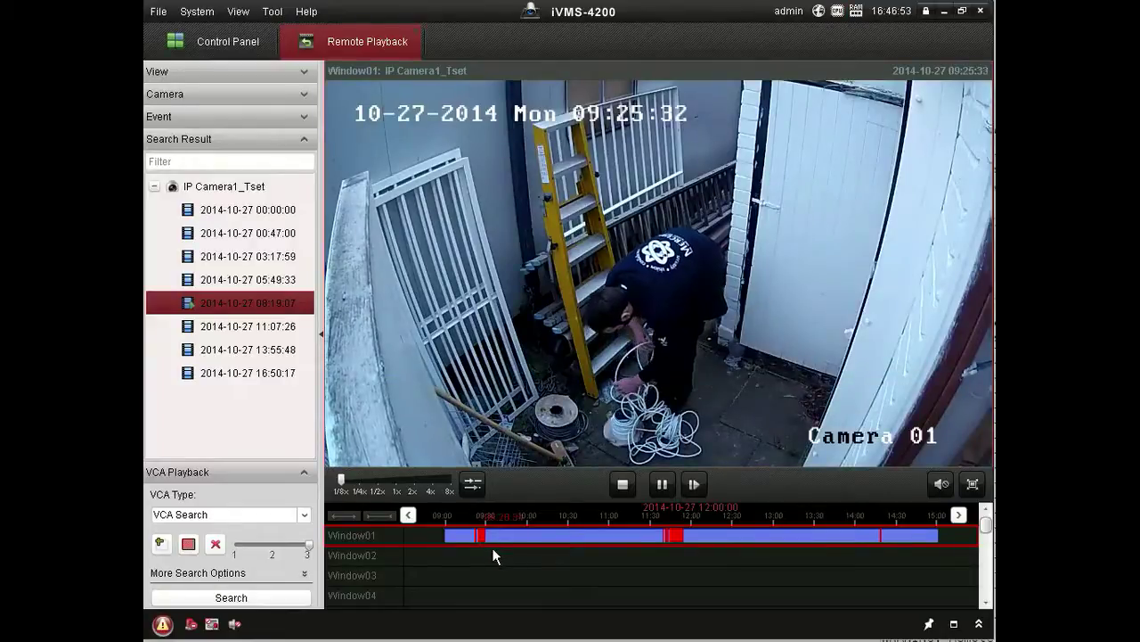
mouse_move(424, 411)
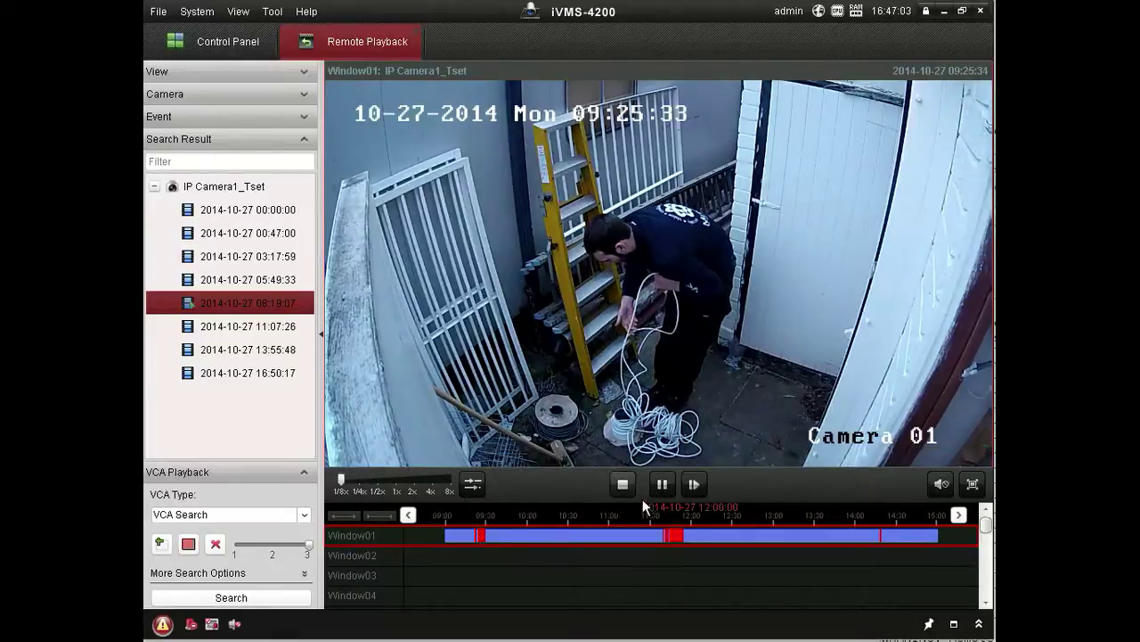
click(623, 487)
mouse_move(481, 308)
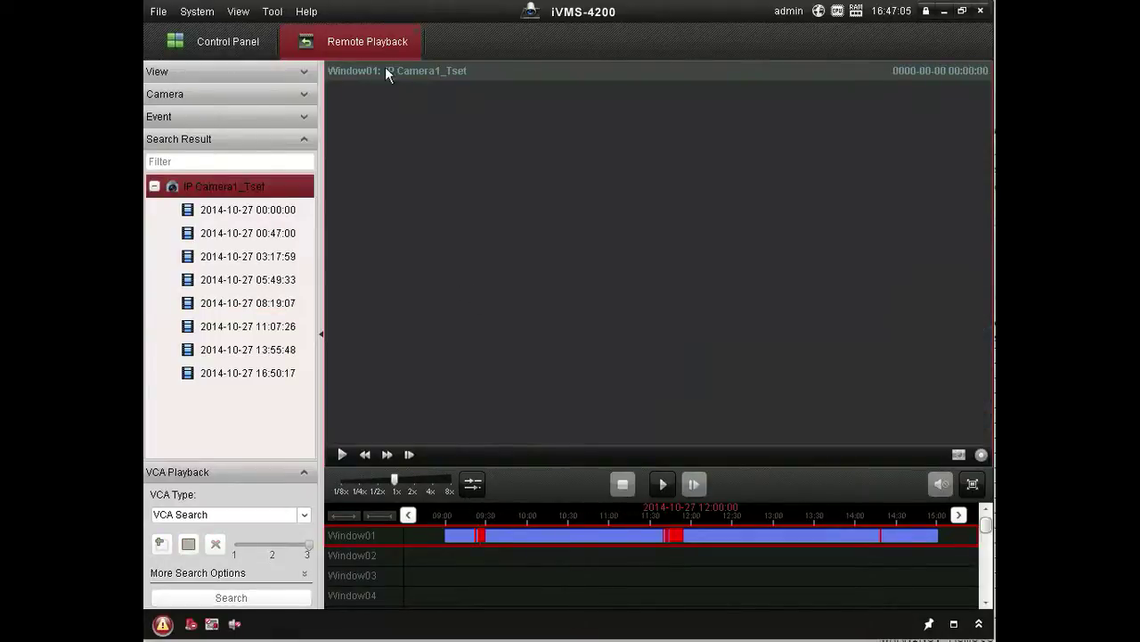
click(420, 39)
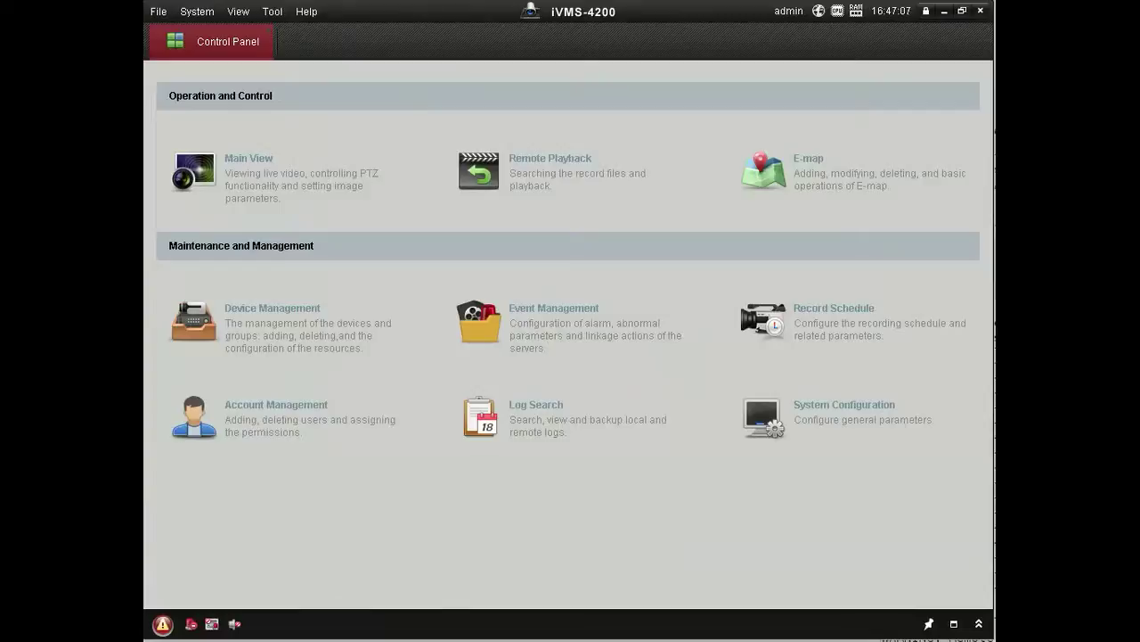